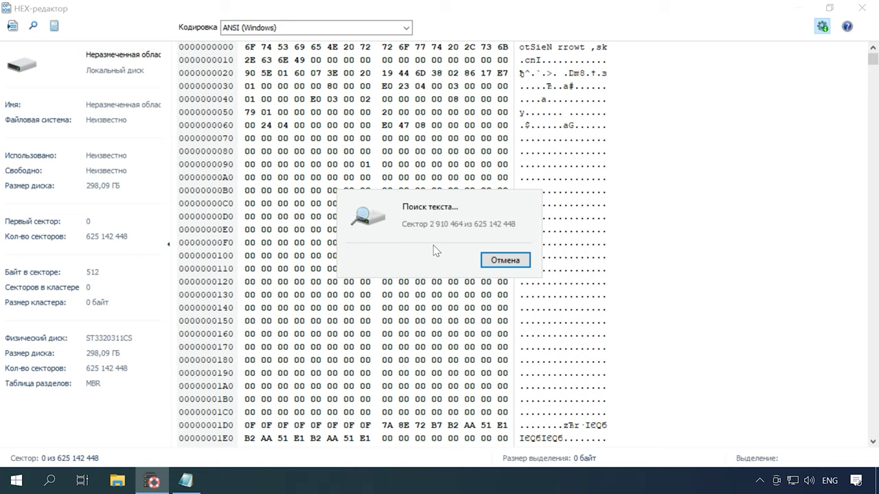
Stop the running signature search, then try the same search on another unallocated disk and stop it too.
click(501, 261)
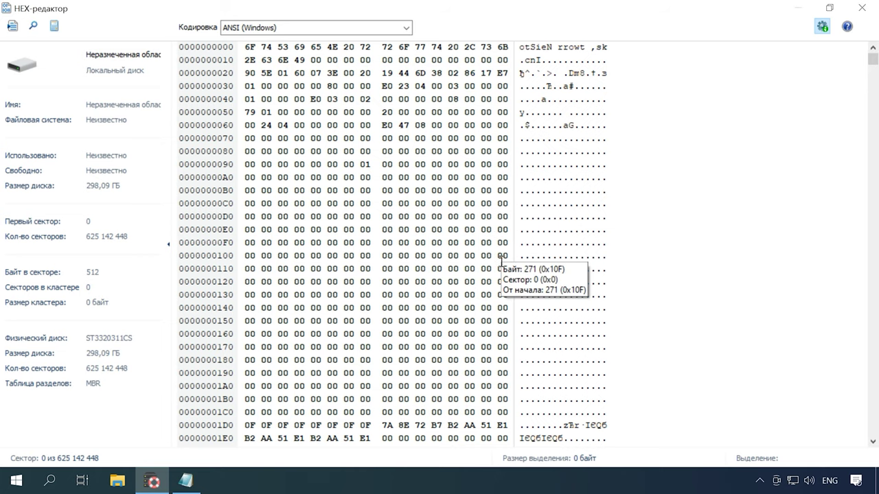
key(F3)
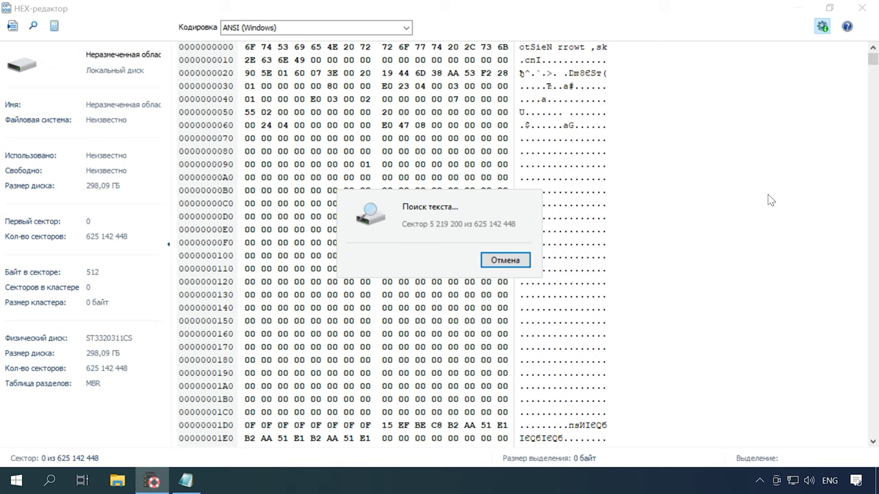
click(505, 259)
In сигнатуры.txt, copy only the first block, d08ec033, of the inverted MBR signature.
click(187, 481)
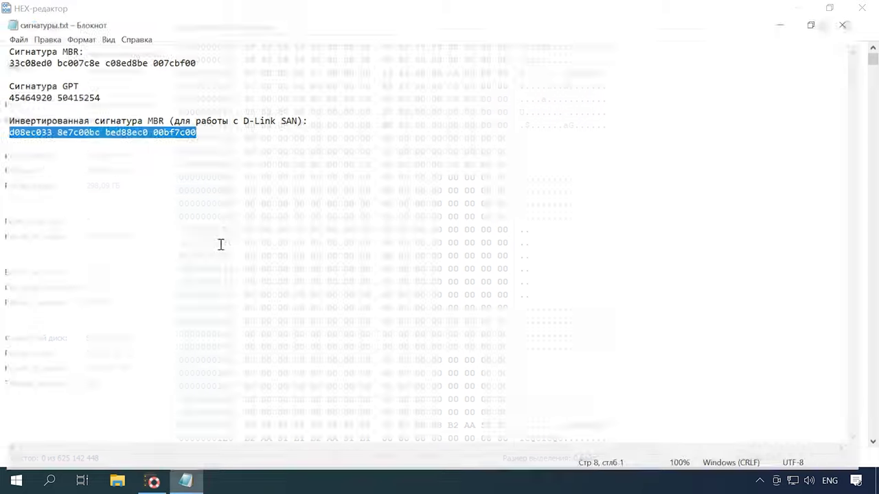
click(79, 131)
drag(46, 120, 3, 120)
right_click(12, 117)
click(52, 160)
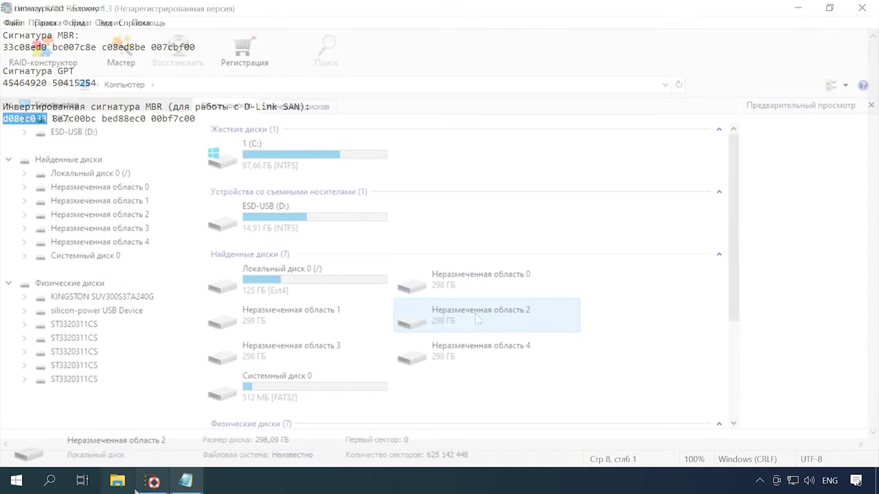
Open Неразмеченная область 2 in the HEX editor and search downwards for the HEX value d08ec033.
right_click(470, 322)
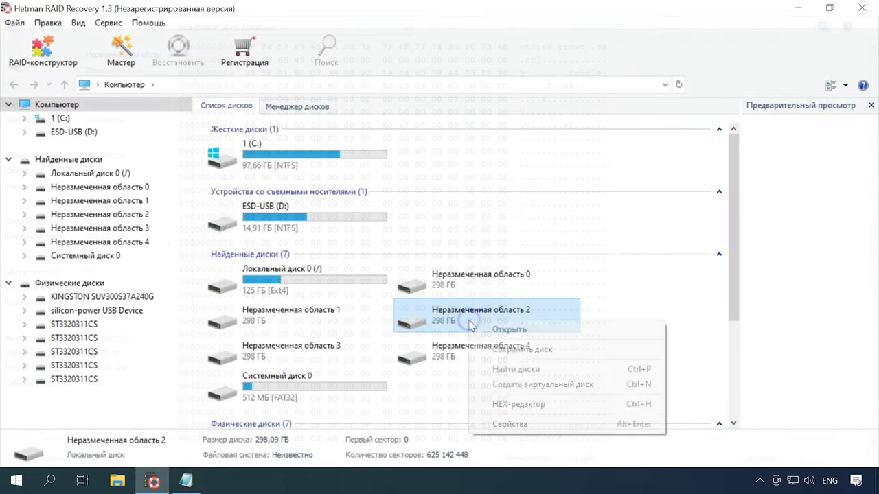
click(525, 407)
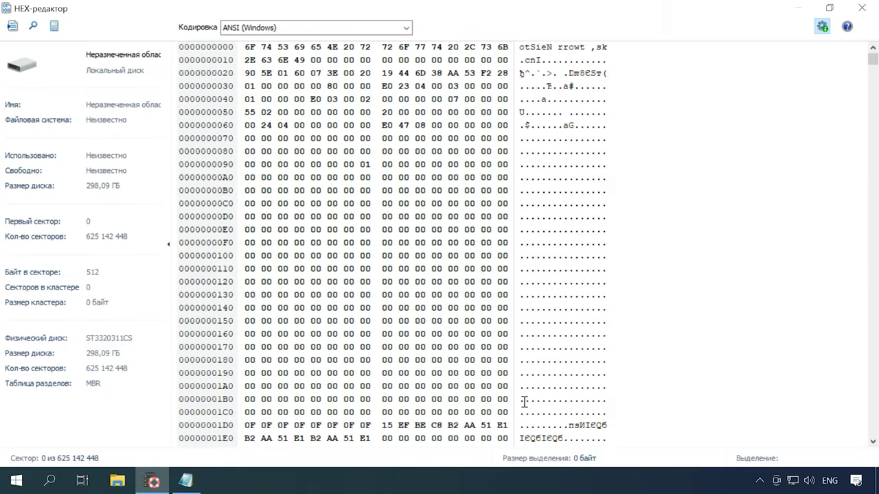
click(32, 26)
click(678, 95)
right_click(668, 71)
click(678, 130)
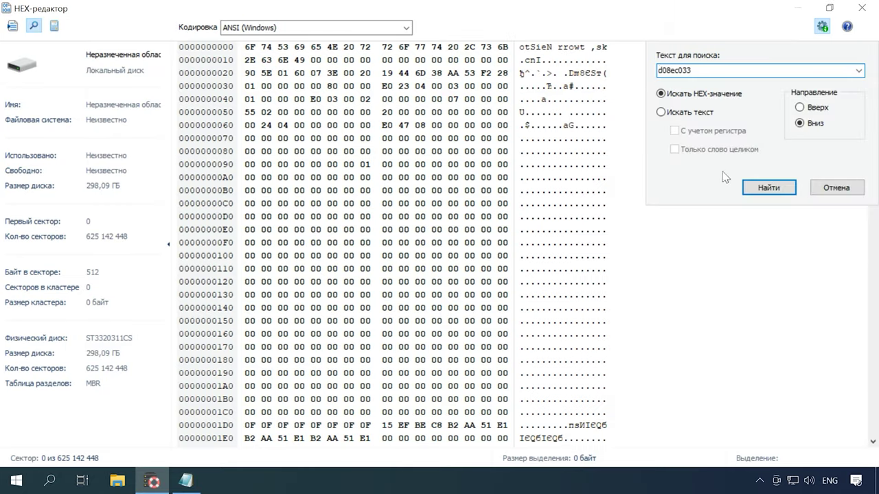
click(768, 192)
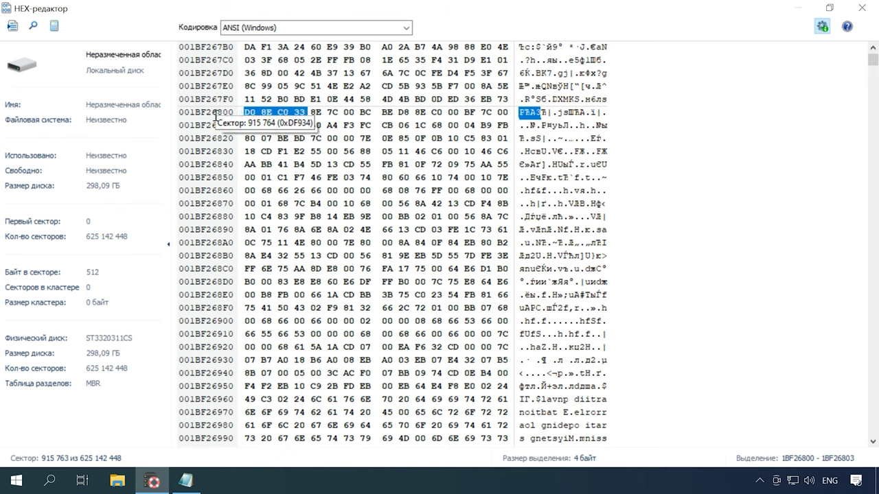
Check the sector of the found signature and note 915764 beneath the inverted MBR signature in сигнатуры.txt.
click(215, 114)
scroll(209, 405, up, 1)
click(197, 484)
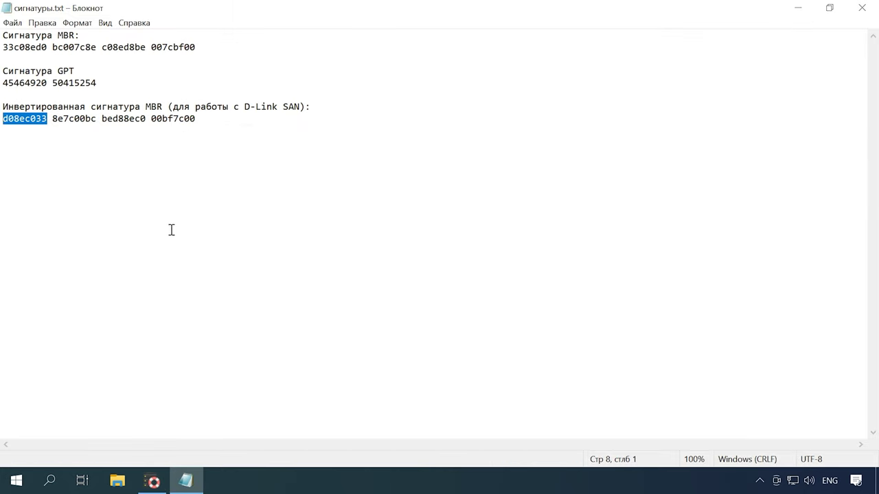
click(206, 124)
key(Return)
key(Return)
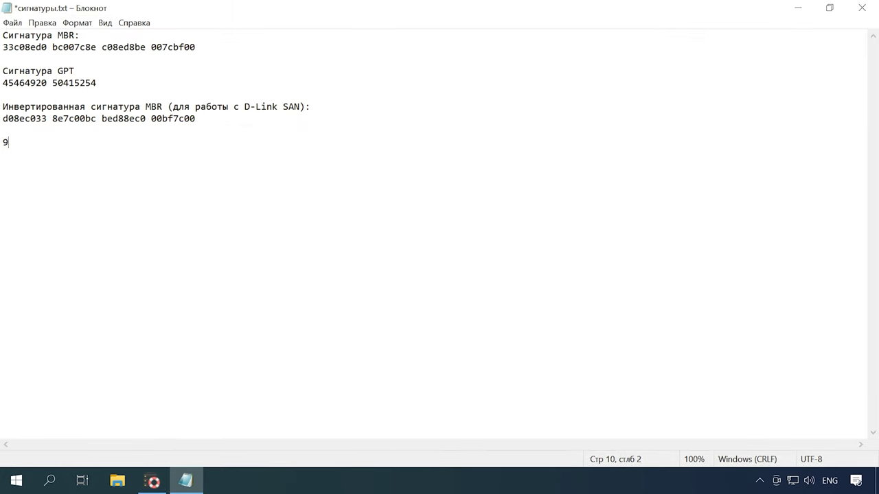
Start the RAID constructor and choose manual creation (Создание вручную) for the array.
click(41, 61)
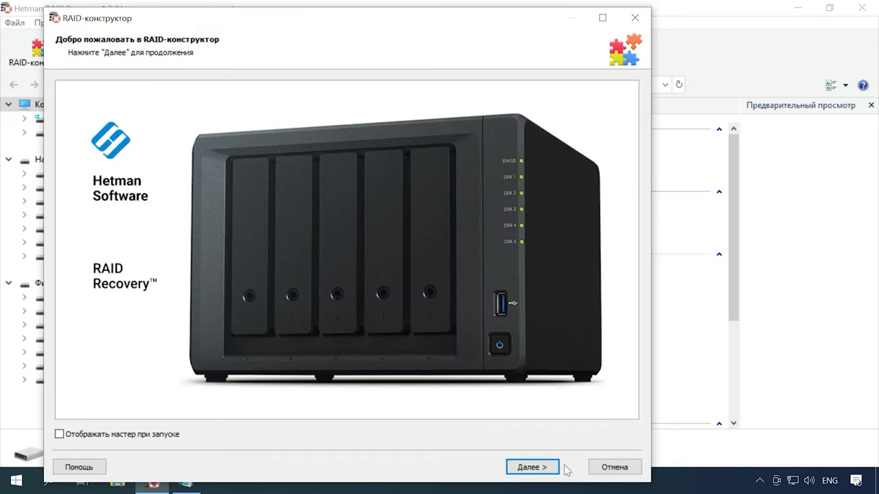
click(544, 472)
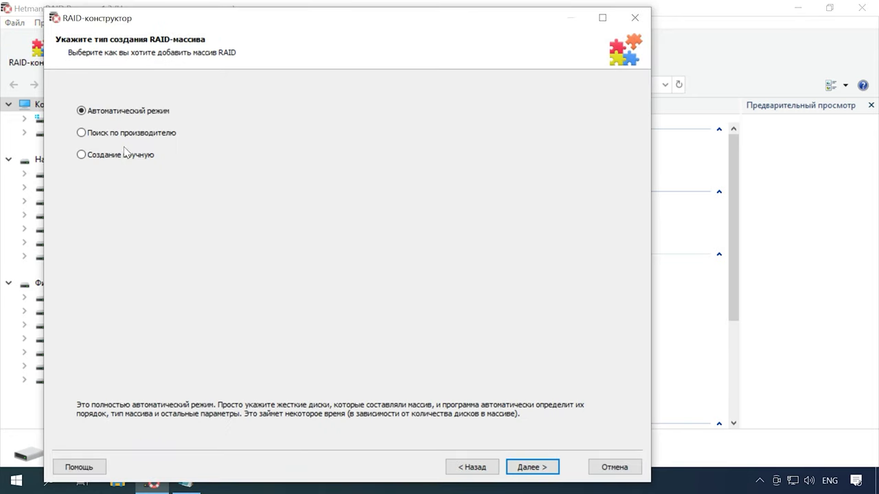
click(100, 157)
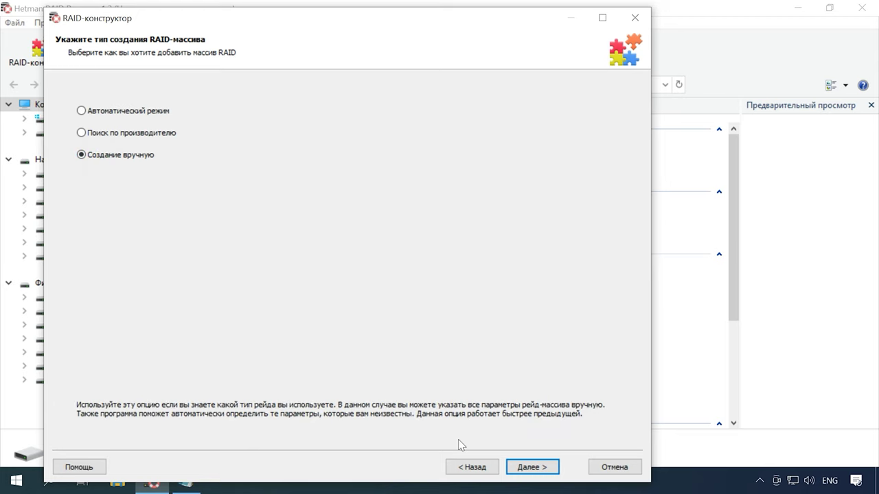
click(525, 470)
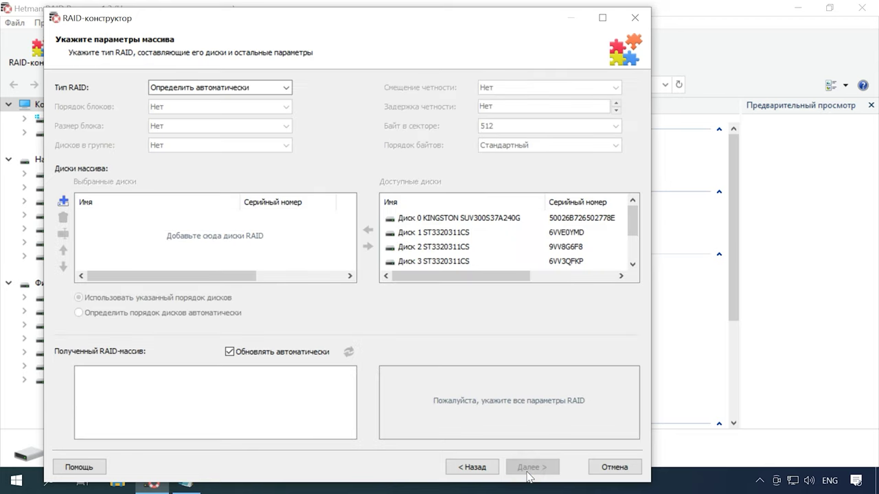
Set the array to RAID 5 (Parity) with Right Asynchronous block order and a 2 МБ block size.
click(286, 87)
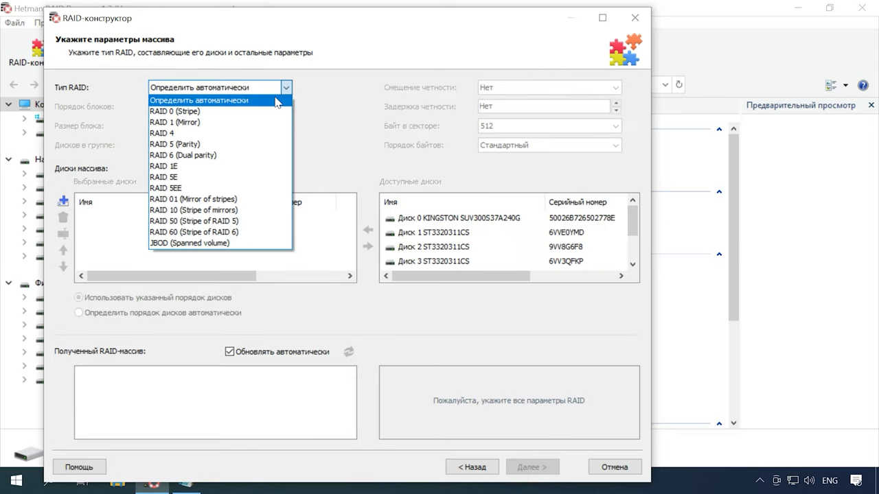
click(212, 145)
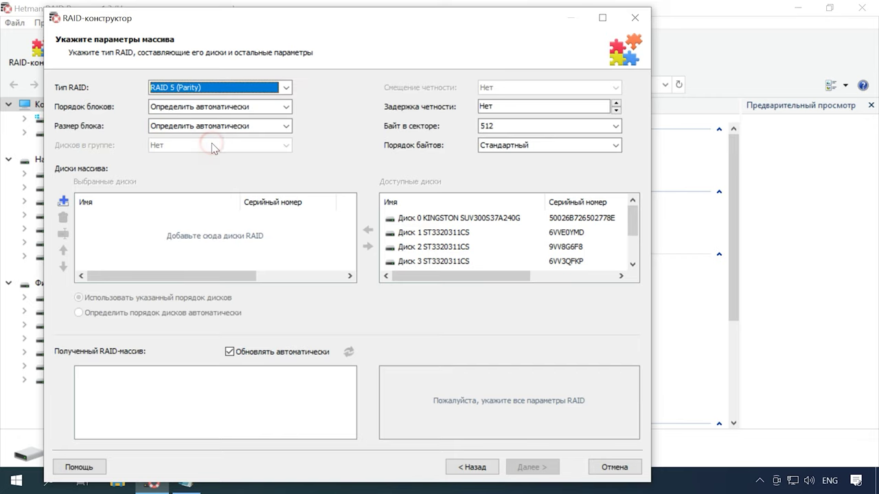
click(280, 111)
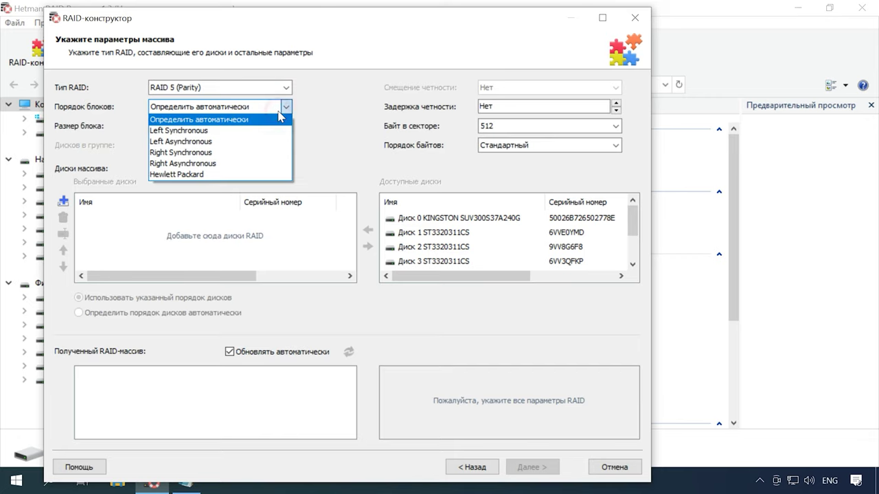
click(209, 163)
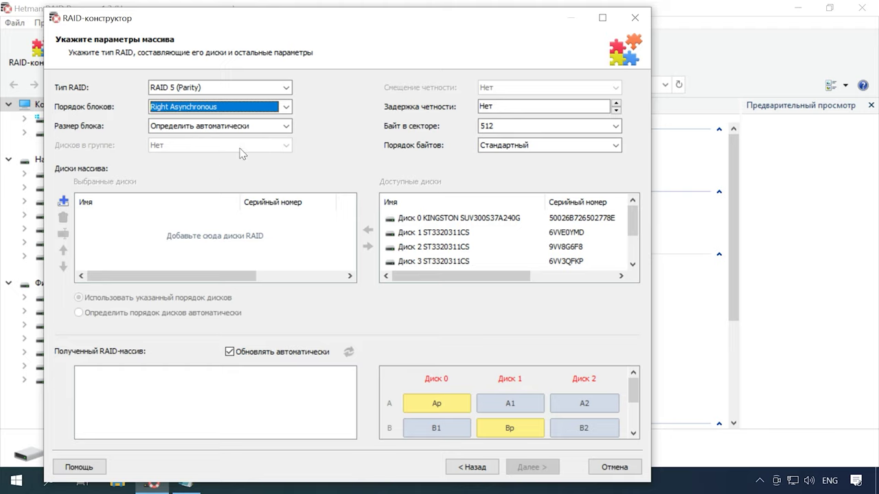
click(285, 127)
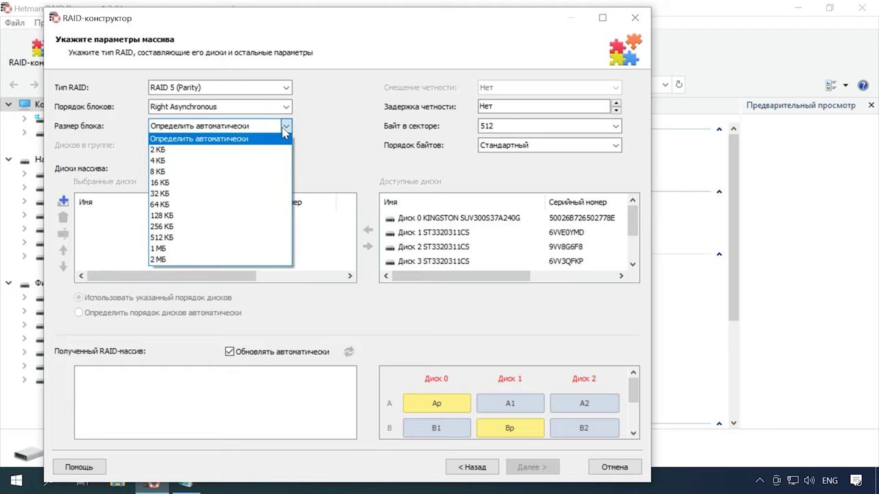
click(177, 260)
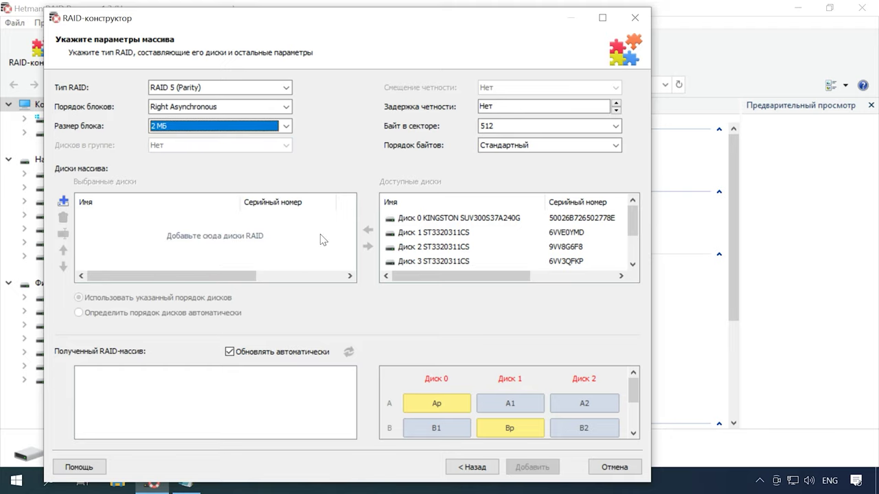
Add the ST3320311CS disks to the array in the order 2, 3, 1, 5, 4 and set the byte order to Обратный 4-байтовый.
click(396, 235)
click(402, 247)
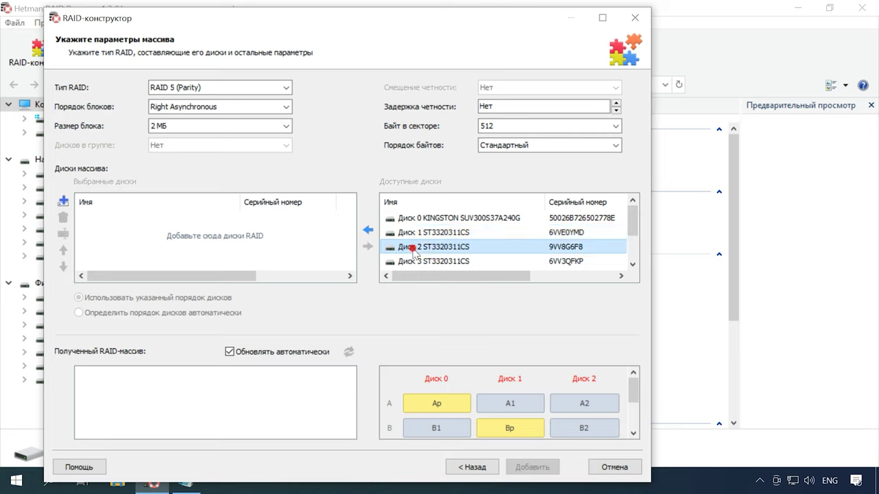
click(372, 236)
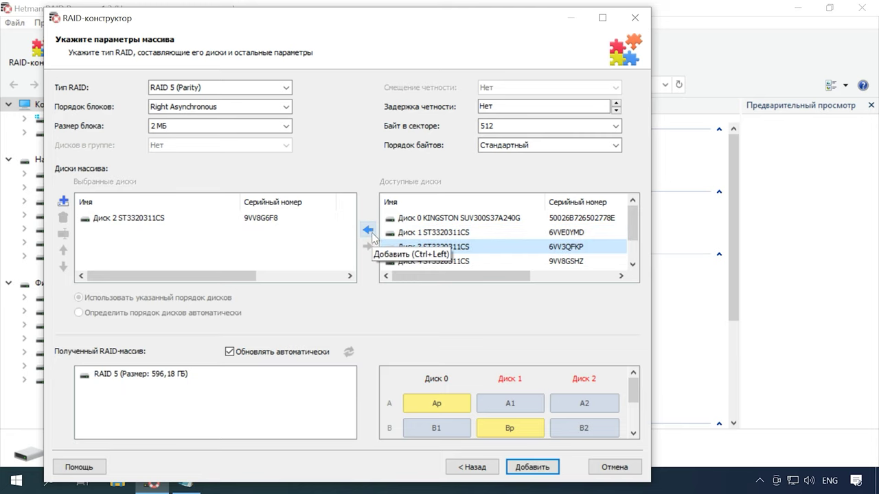
click(372, 235)
click(399, 234)
click(369, 232)
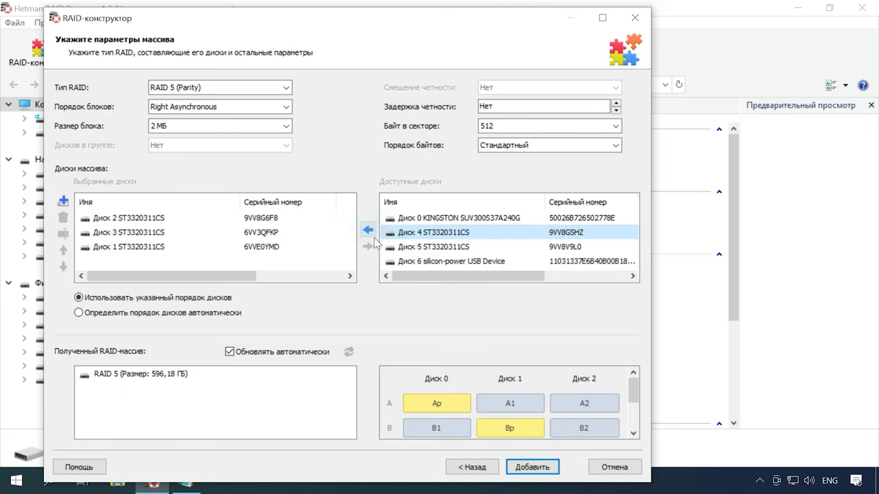
click(399, 247)
click(368, 231)
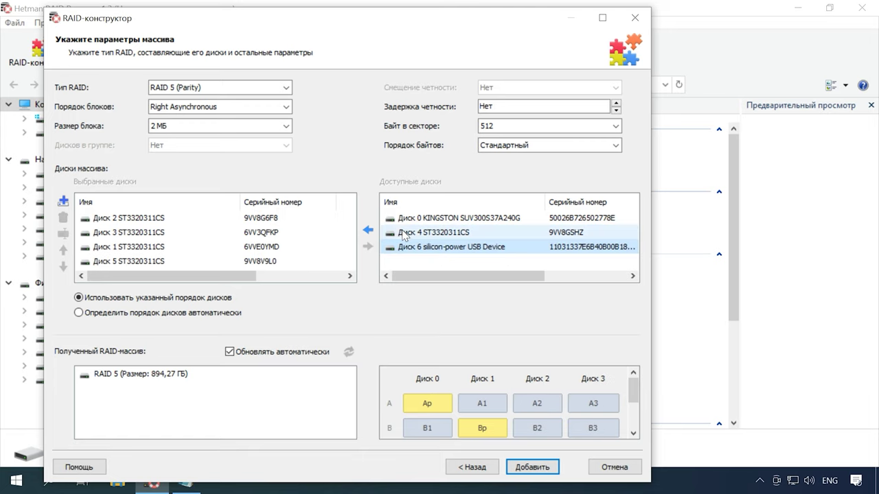
click(405, 234)
click(369, 230)
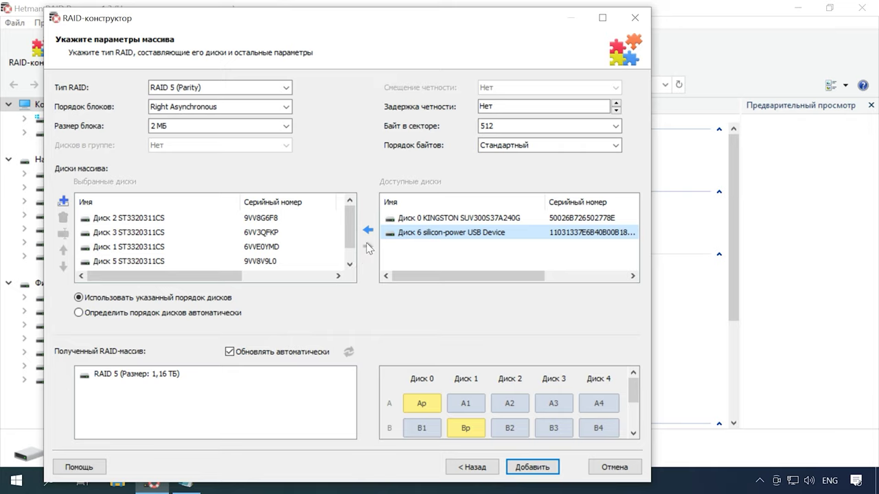
click(481, 147)
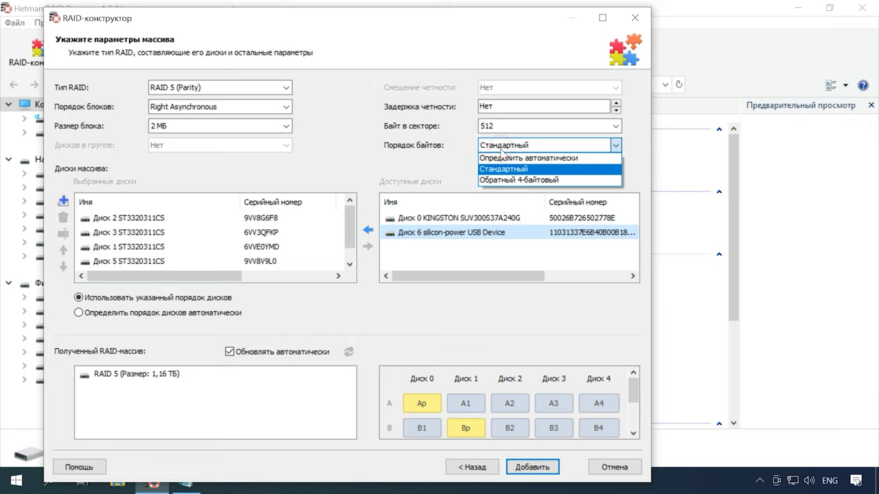
click(534, 182)
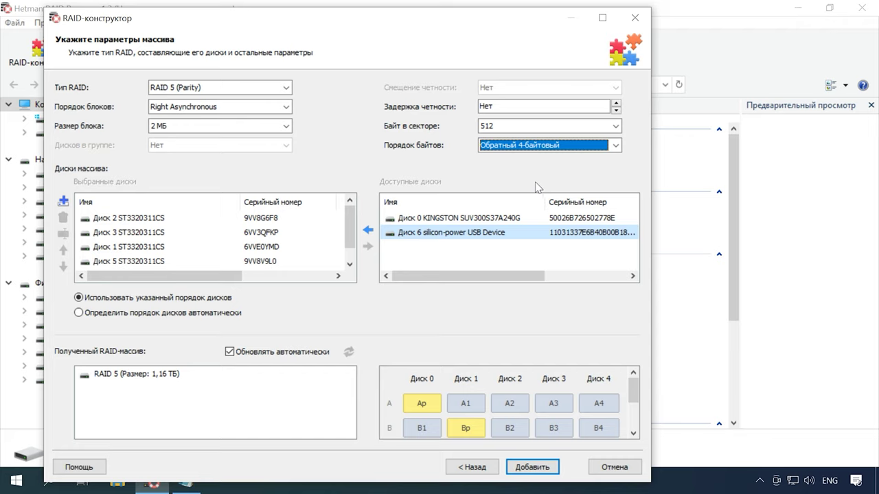
Open the offset and size options for Диск 2 and copy the noted sector number 915764 from сигнатуры.txt.
click(110, 221)
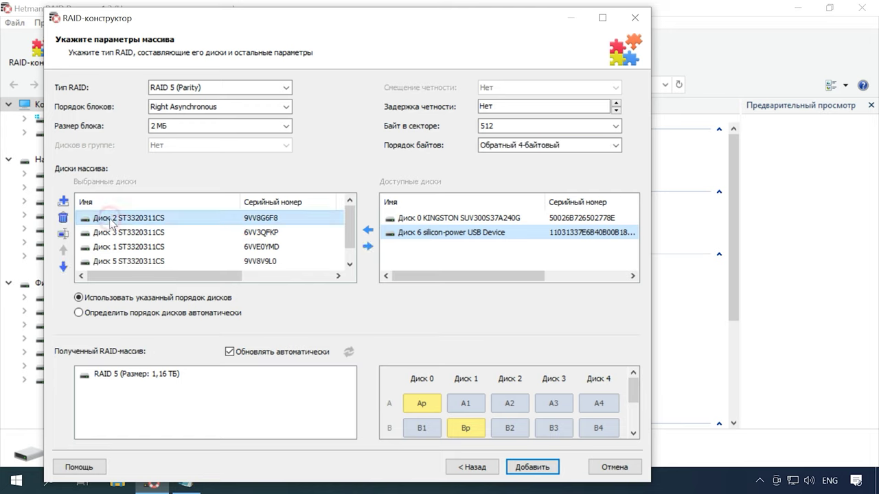
right_click(111, 221)
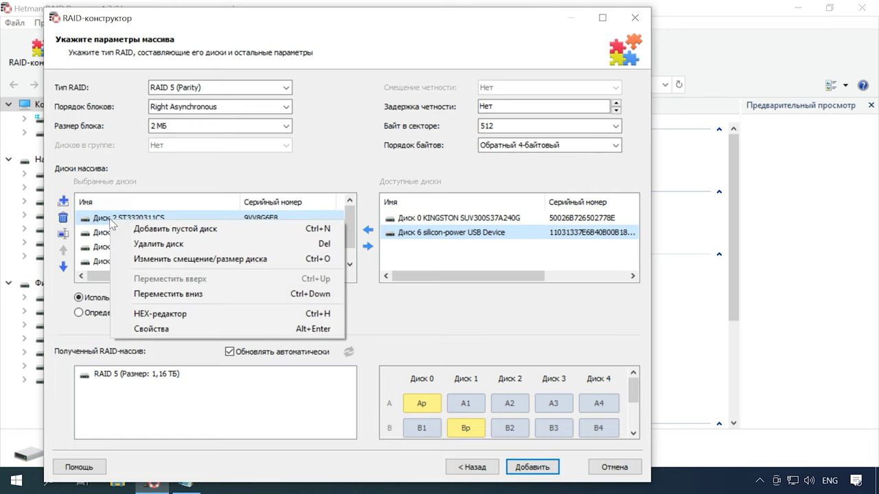
click(232, 259)
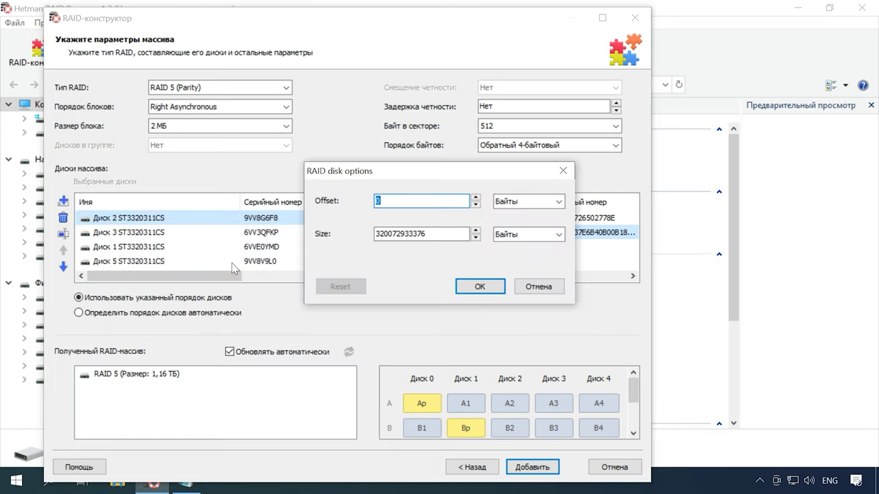
click(195, 484)
drag(49, 143, 3, 143)
right_click(15, 143)
click(47, 184)
Set the offset of Диск 2 to 915764 sectors in the RAID disk options.
click(164, 487)
right_click(429, 203)
click(462, 262)
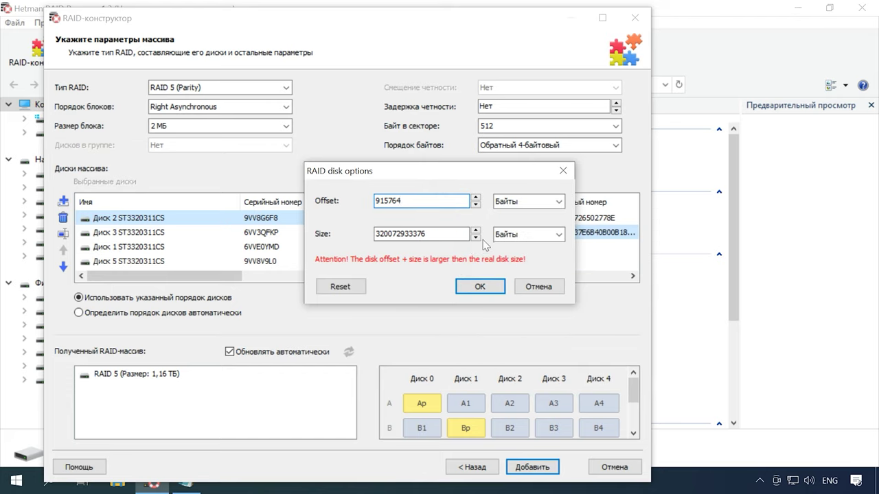
click(558, 202)
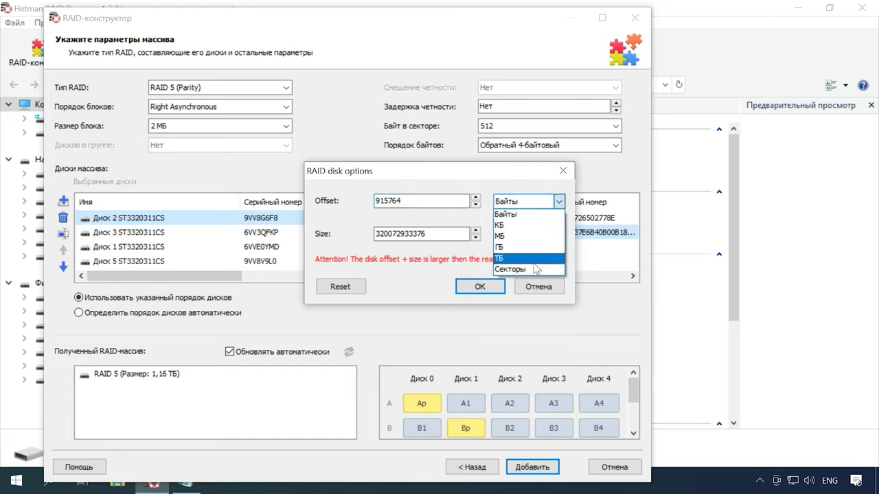
click(534, 270)
click(500, 287)
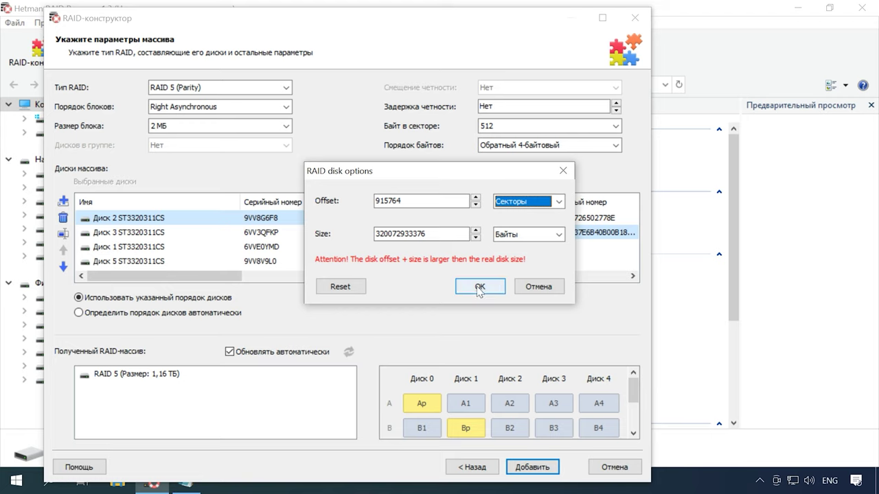
Set the offset of Диск 3 in the array to 915764 sectors.
click(103, 232)
click(63, 234)
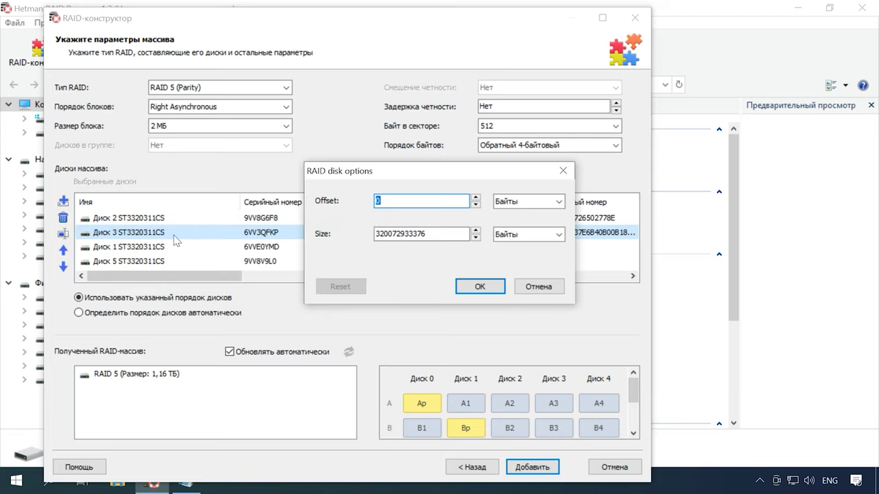
text(915764)
click(529, 201)
click(533, 269)
click(498, 287)
Set the offset of Диск 1 in the array to 915764 sectors.
click(110, 246)
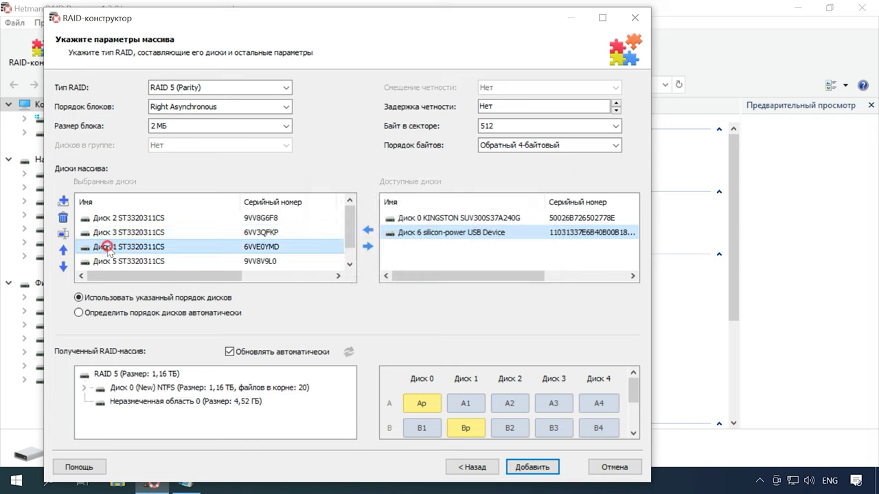
click(63, 234)
text(915764)
click(529, 202)
click(529, 270)
click(481, 287)
Set the offset of Диск 5 in the array to 915764 sectors.
click(110, 261)
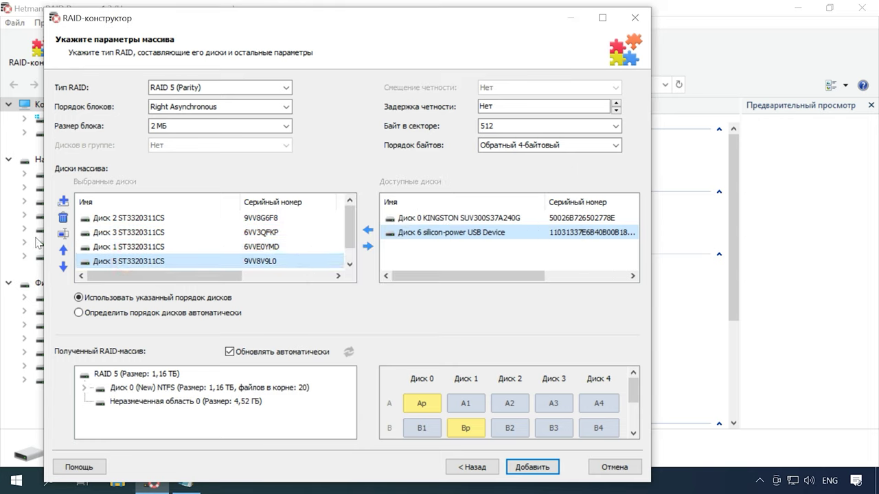
click(62, 234)
key(ctrl+v)
click(528, 202)
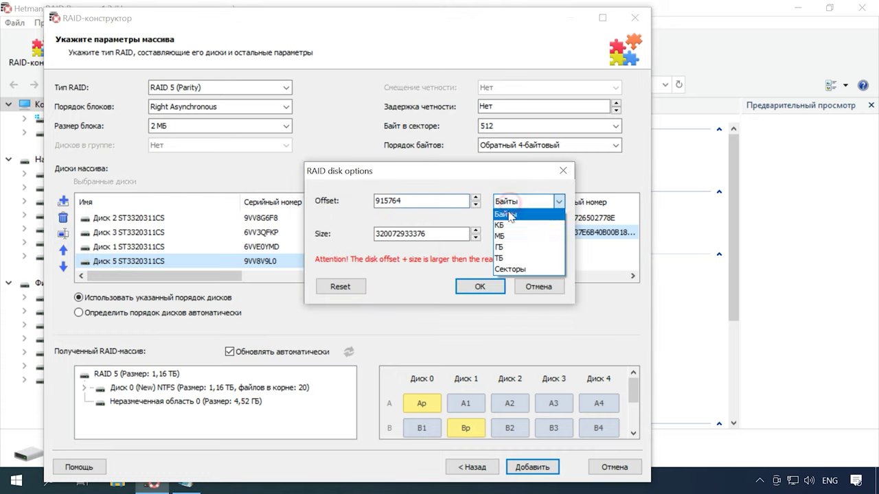
click(526, 270)
click(480, 287)
Set the offset of Диск 4 to 915764 sectors and add the assembled RAID 5 array.
scroll(355, 240, down, 1)
click(122, 259)
click(62, 233)
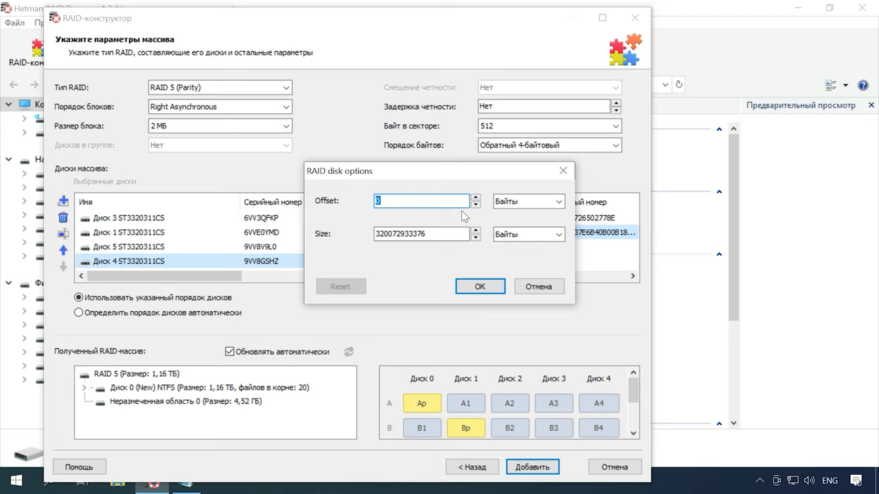
key(ctrl+v)
click(529, 201)
click(526, 269)
click(480, 287)
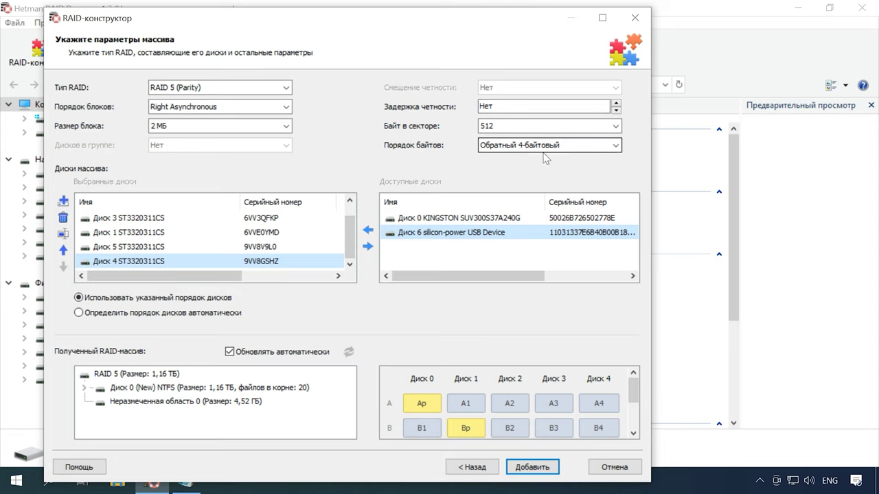
click(535, 471)
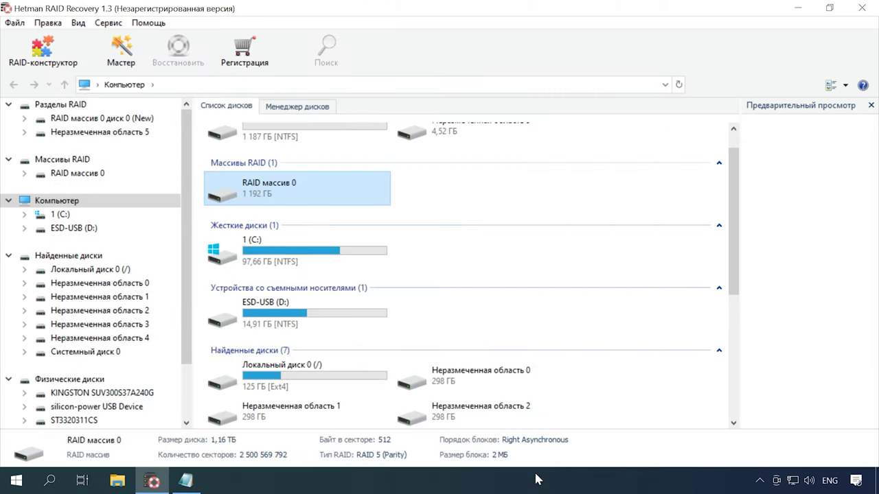
Run a quick scan (Быстрое сканирование) on RAID массив 0 and open its NTFS partition.
right_click(277, 194)
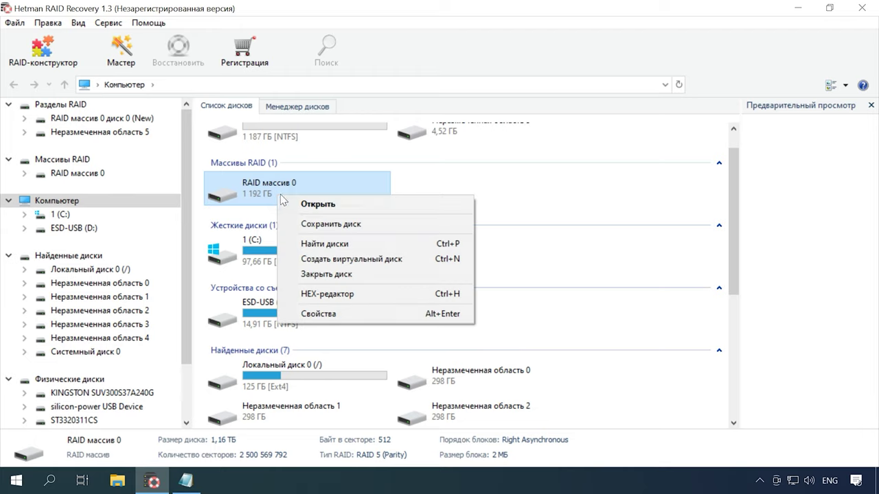
click(323, 205)
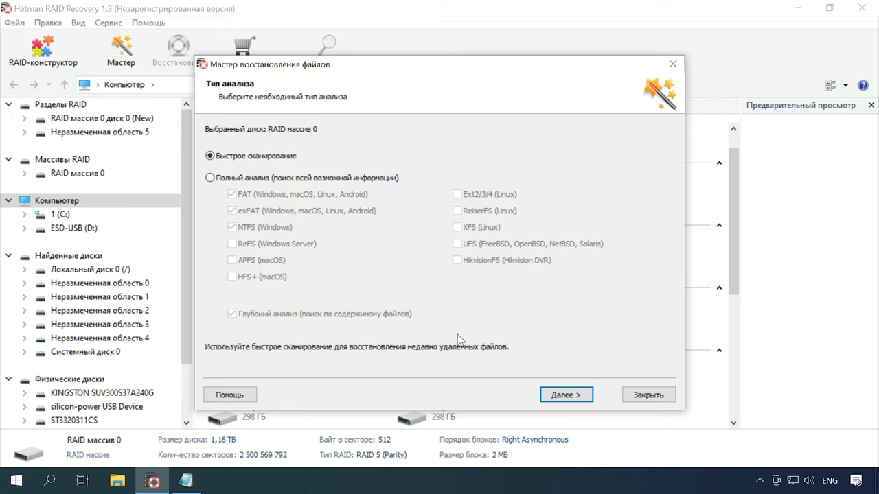
click(566, 397)
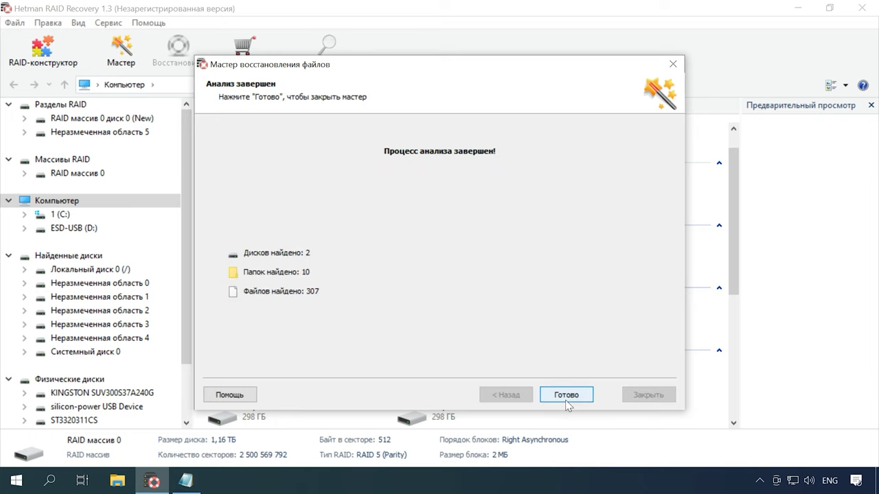
click(567, 402)
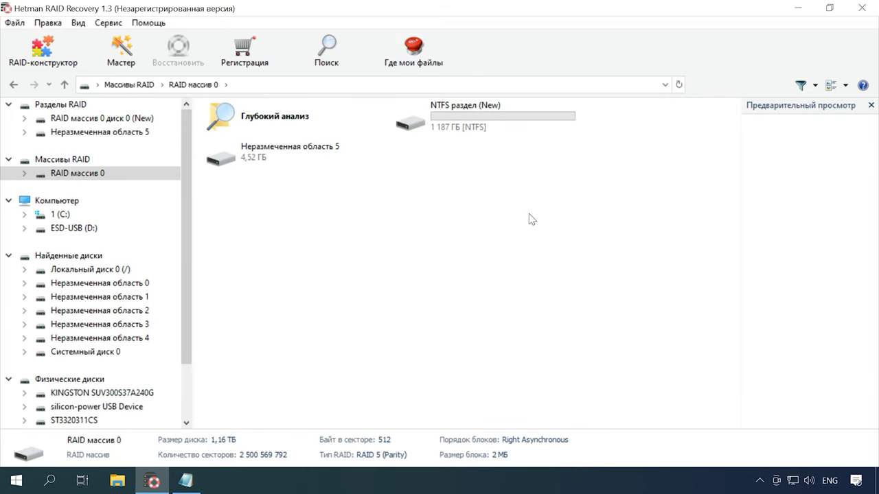
click(483, 128)
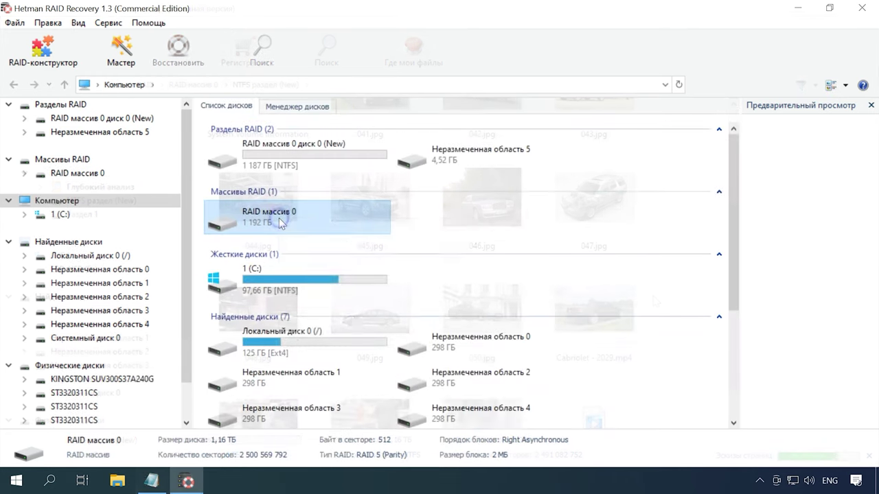
Start a full analysis (Полный анализ) of RAID массив 0 with NTFS as the only selected file system.
right_click(279, 221)
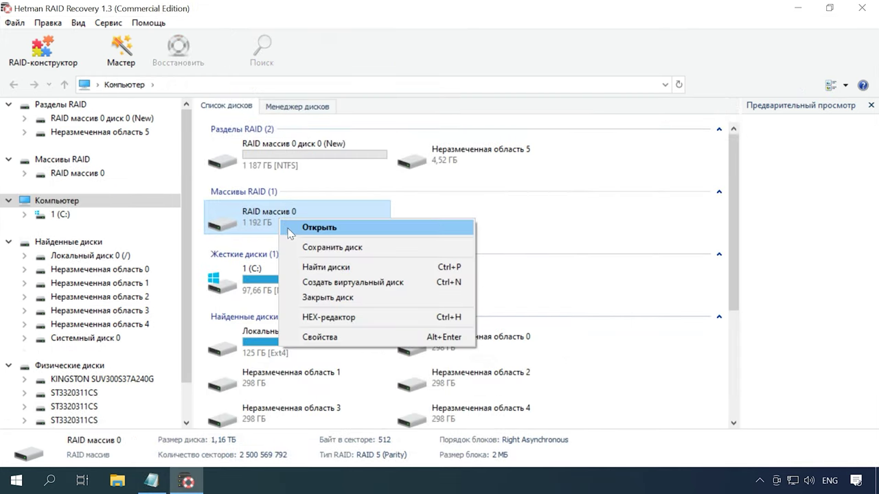
click(313, 227)
click(259, 178)
click(245, 195)
click(242, 211)
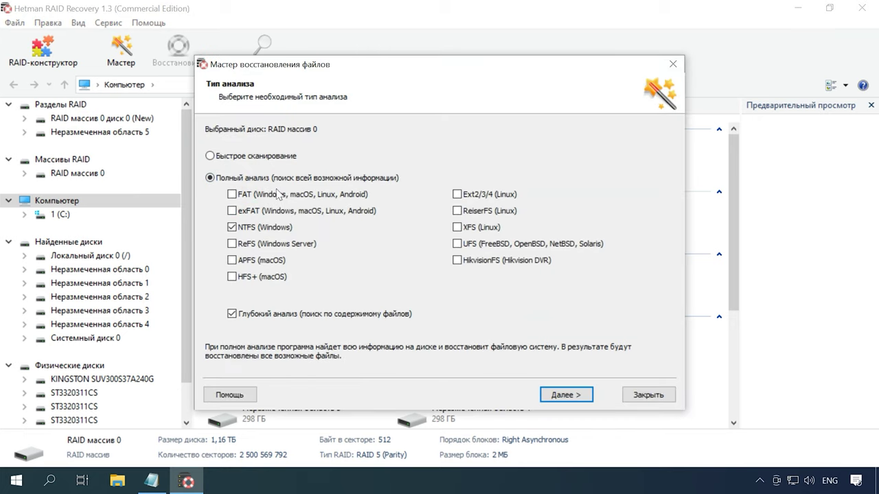
click(263, 316)
click(576, 397)
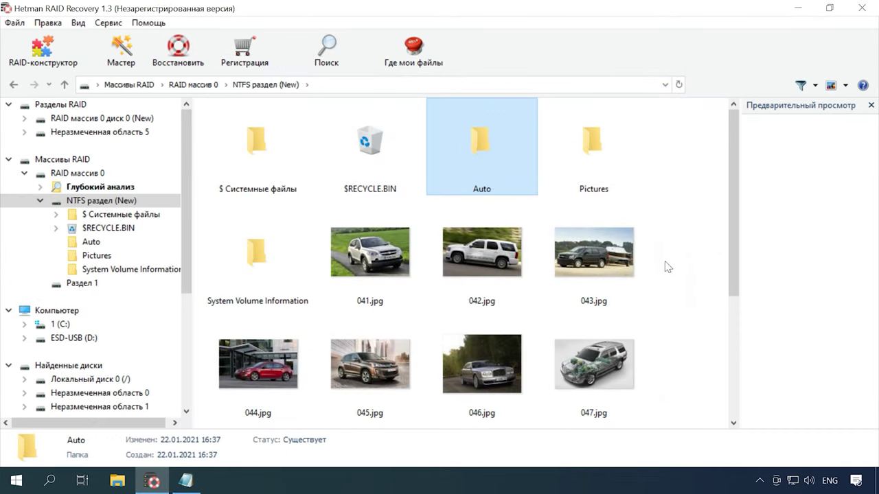
Recover images 041, 042, 043, 045, 046 and 047.jpg to the hard disk folder C:\Восстановленные файлы\.
drag(676, 259, 388, 397)
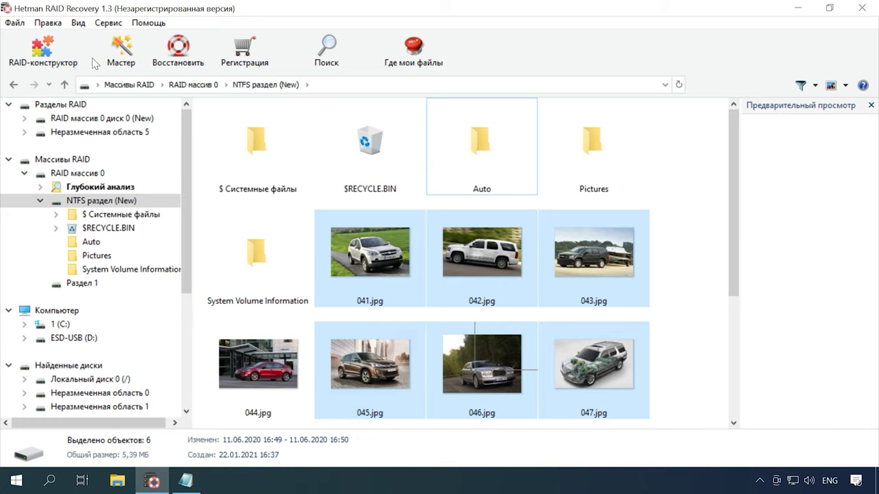
click(178, 55)
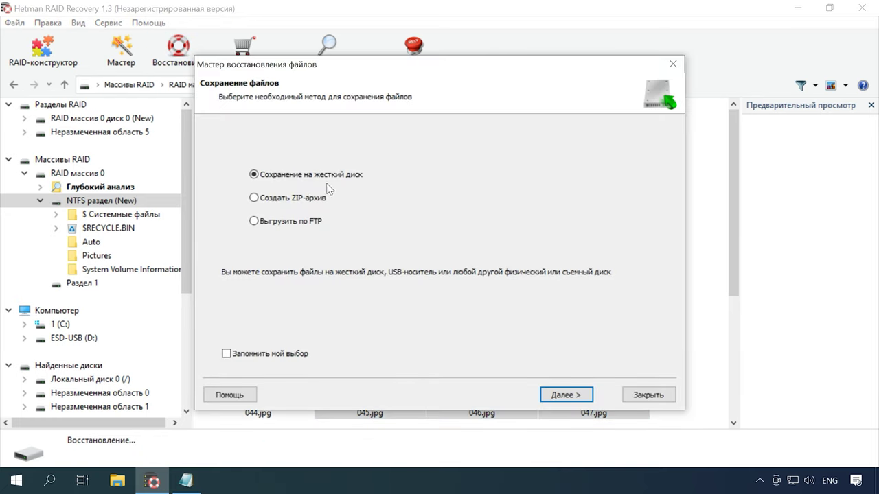
click(564, 395)
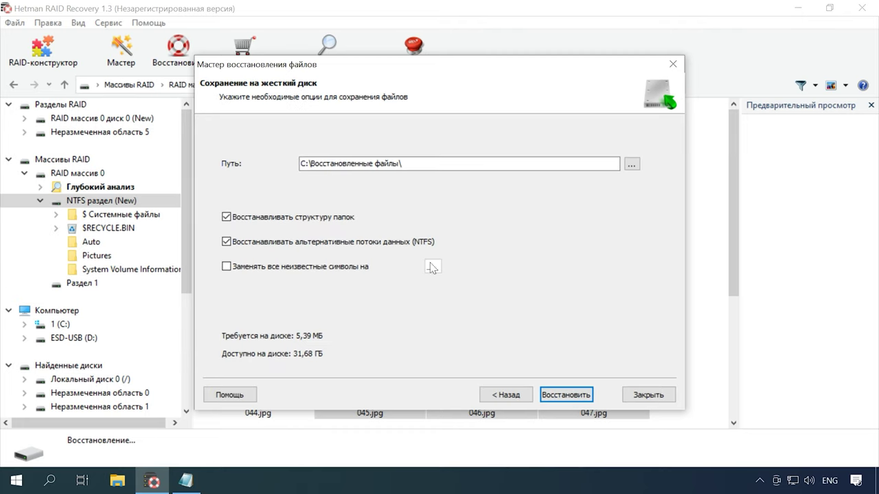
click(565, 397)
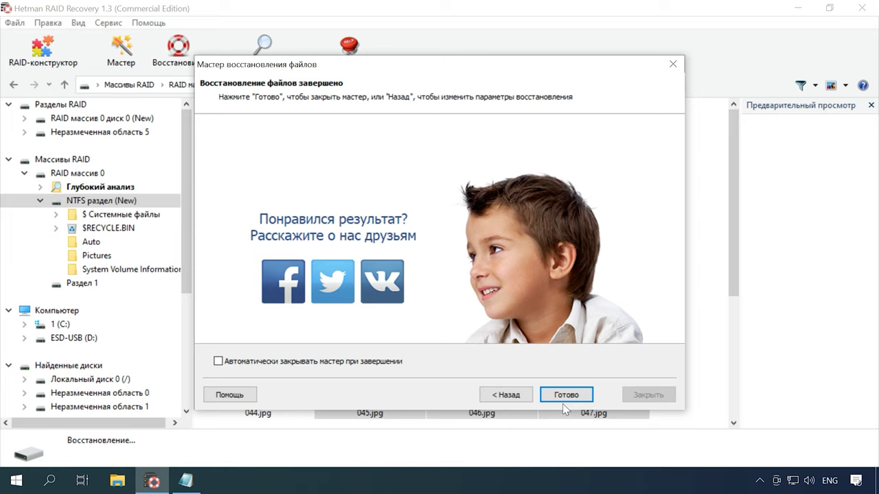
click(566, 397)
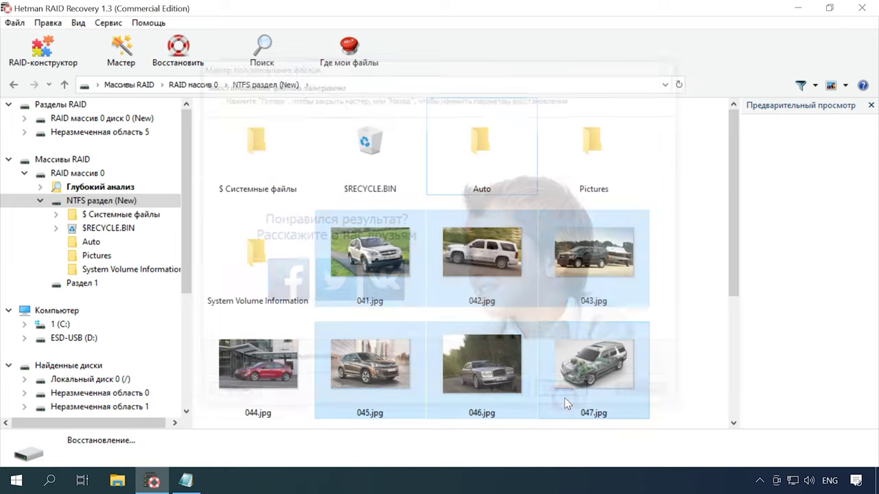
Switch to File Explorer and check the recovered images in C:\Восстановленные файлы.
click(118, 480)
double_click(244, 199)
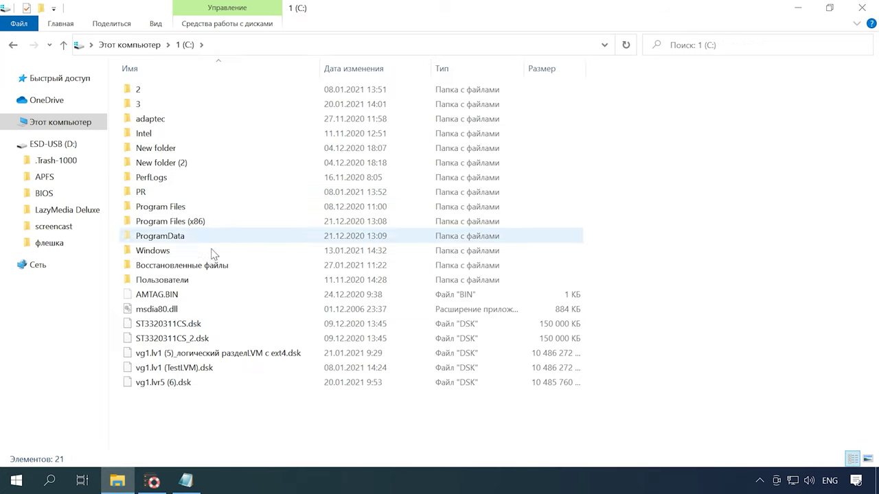
double_click(177, 269)
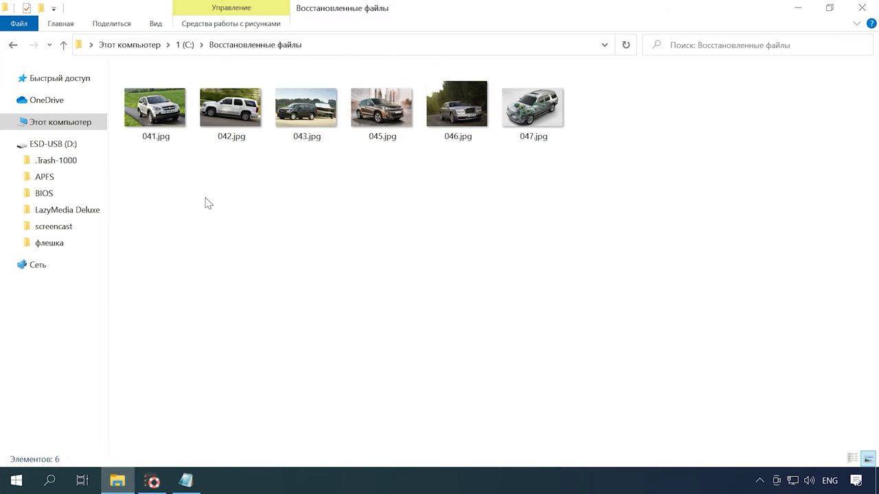
mouse_move(523, 129)
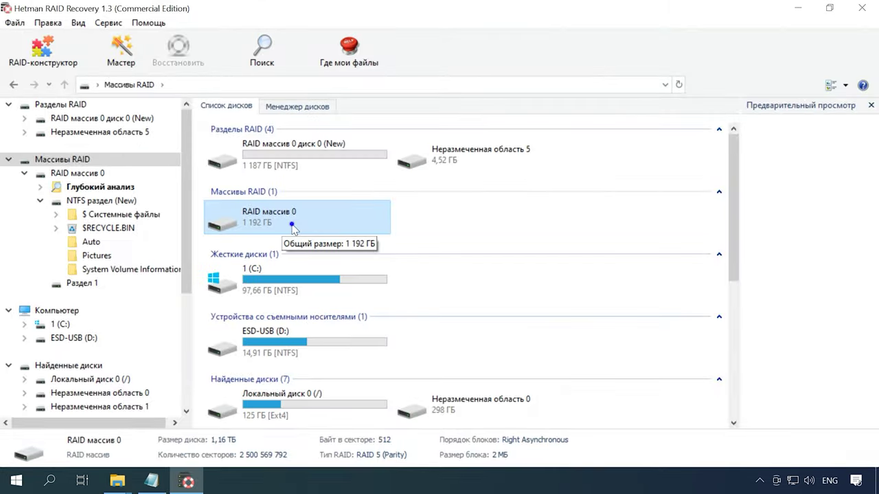
Review the RAID parameters and member disks in the properties of RAID массив 0.
right_click(292, 226)
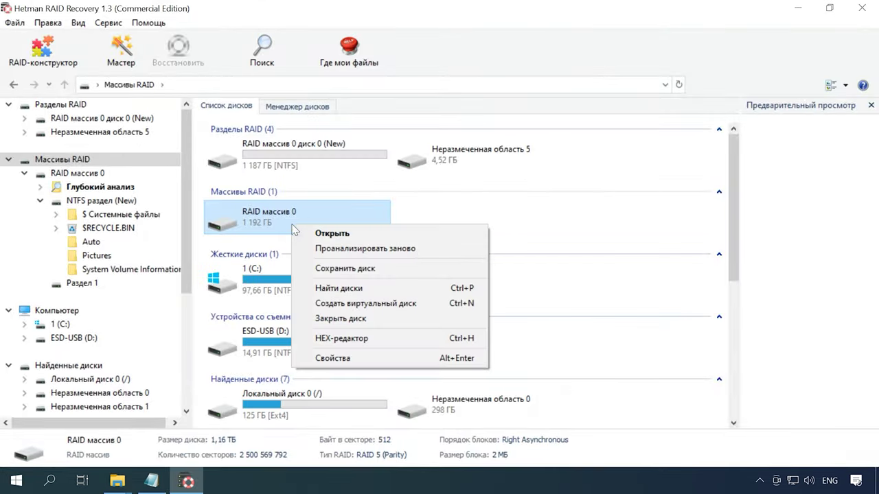
click(334, 359)
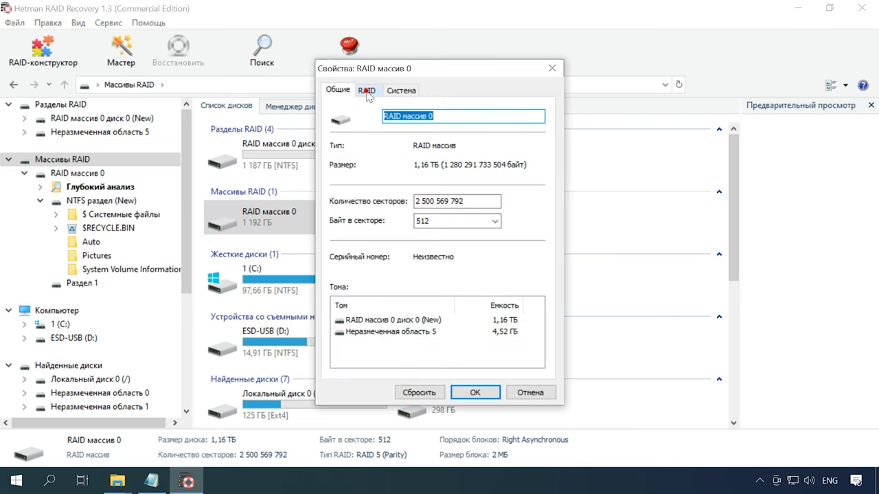
click(367, 91)
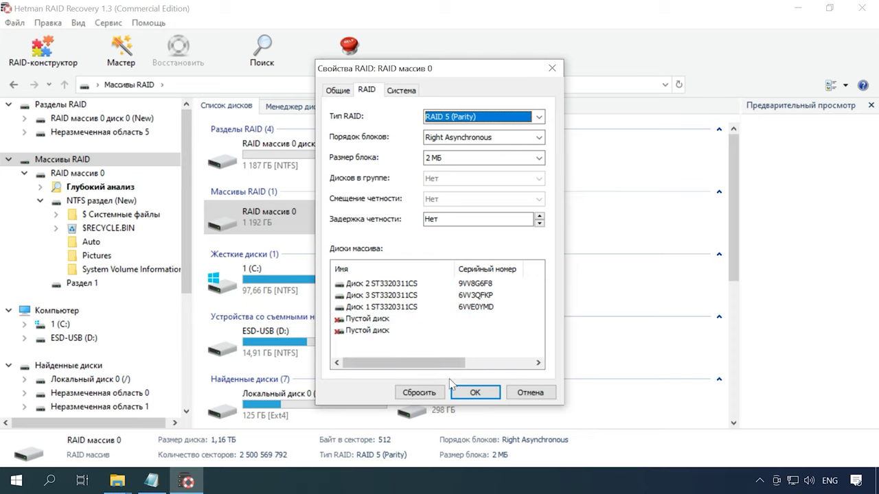
click(530, 393)
Reopen the NTFS partition of RAID массив 0 and examine the image previews in its root and Auto folder.
right_click(321, 213)
click(343, 218)
double_click(473, 130)
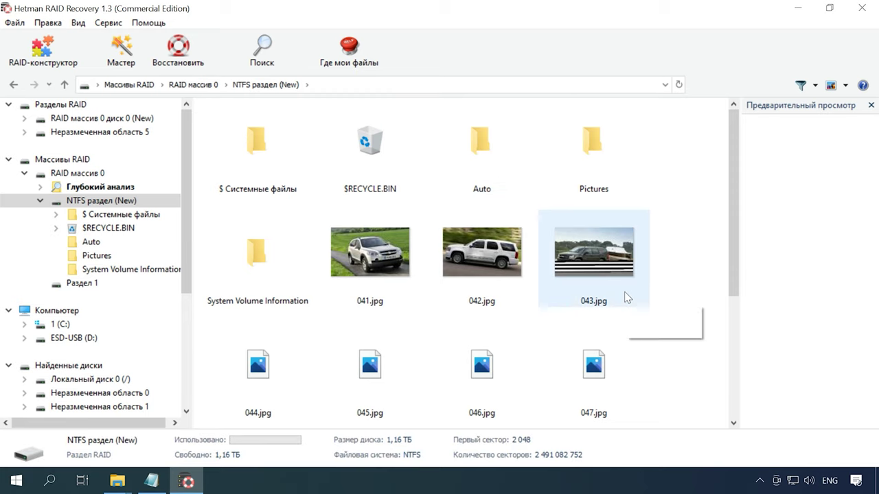
scroll(625, 296, down, 3)
scroll(626, 297, up, 5)
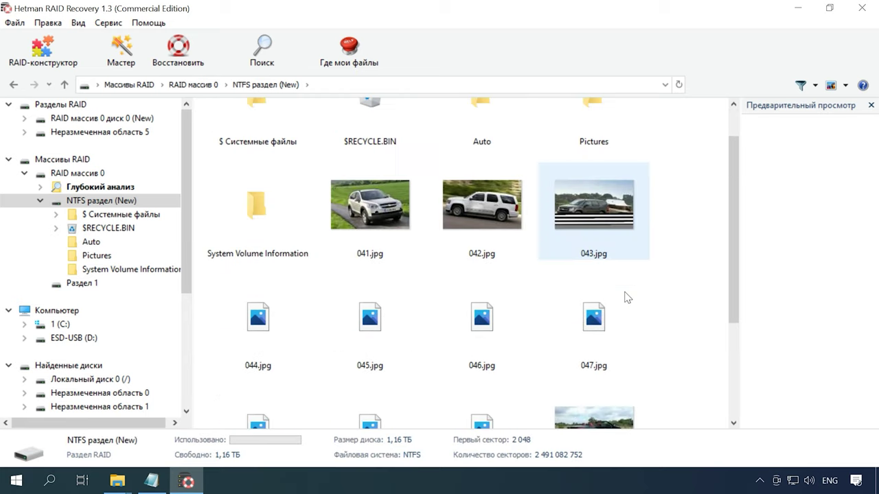
double_click(488, 141)
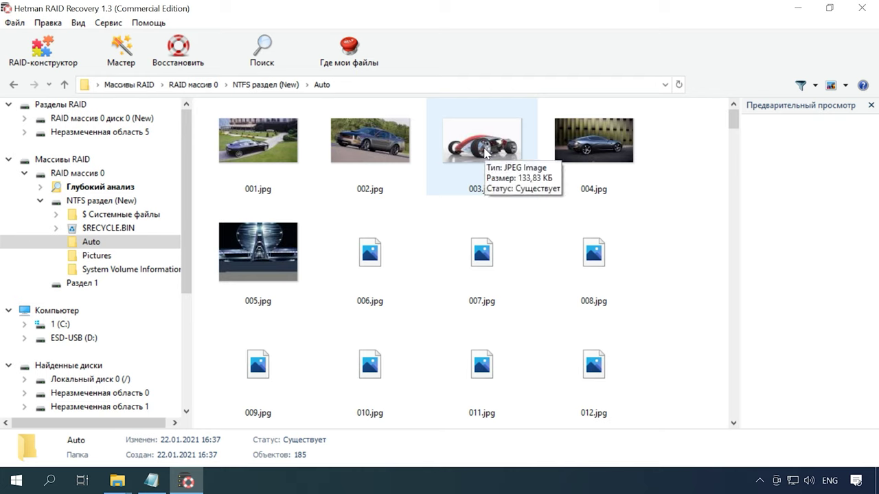
scroll(518, 206, down, 3)
scroll(521, 218, down, 15)
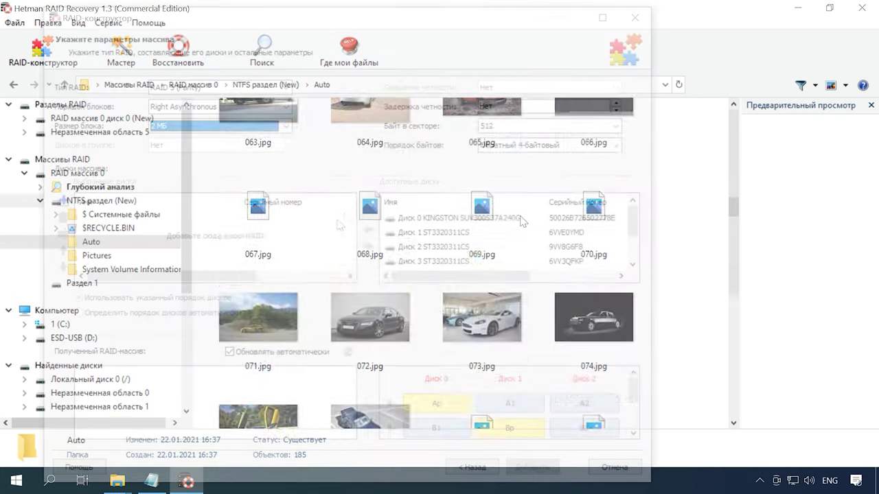
Add the ST3320311CS disks 2, 3 and 1, in that order, to a new RAID 5 array.
click(412, 247)
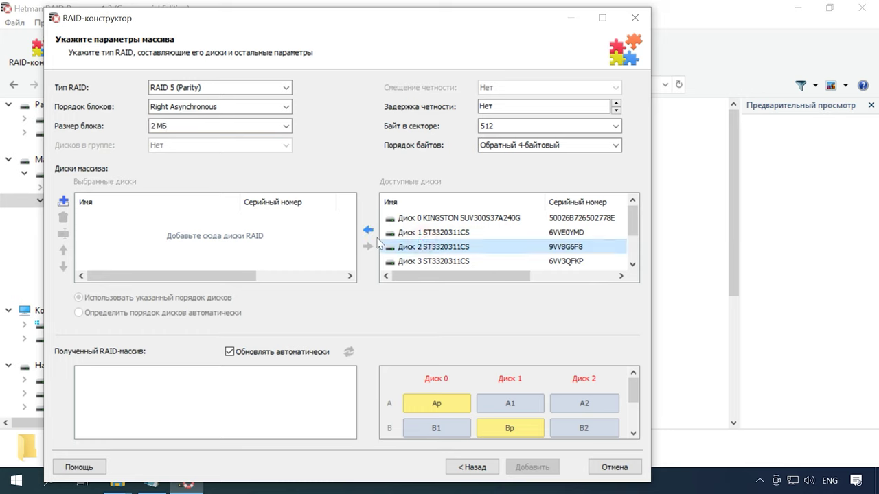
click(369, 230)
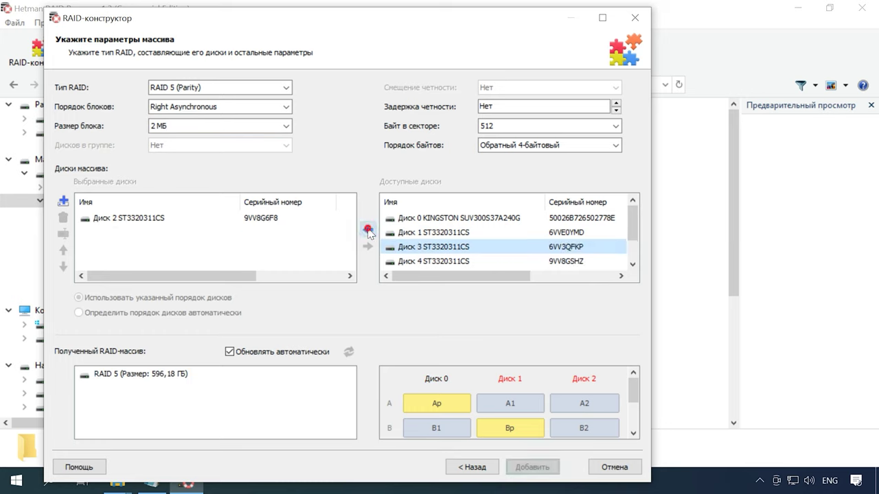
click(368, 230)
click(416, 232)
click(368, 230)
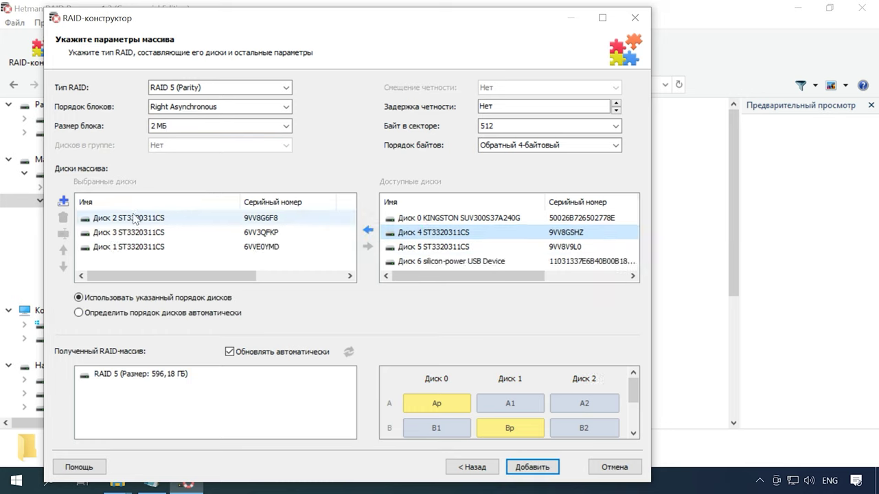
Add two empty disks (Пустой диск) to the array in place of the missing members.
click(61, 200)
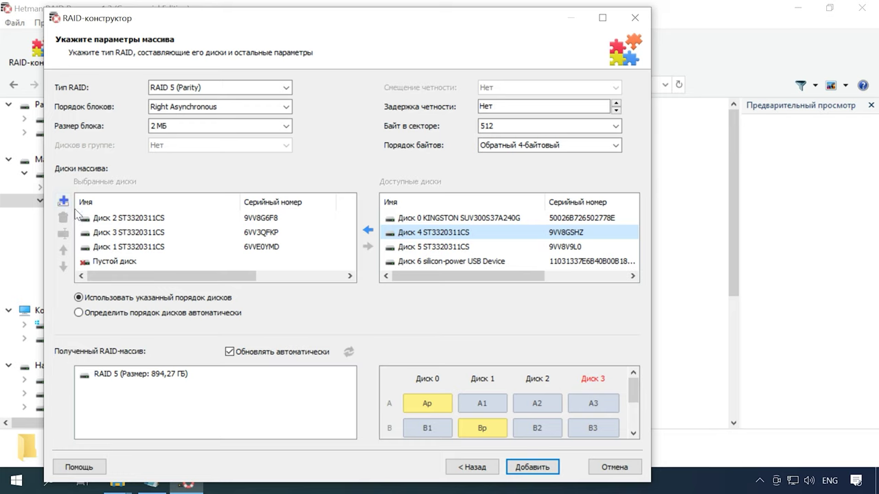
click(64, 201)
scroll(159, 246, down, 1)
scroll(158, 247, up, 1)
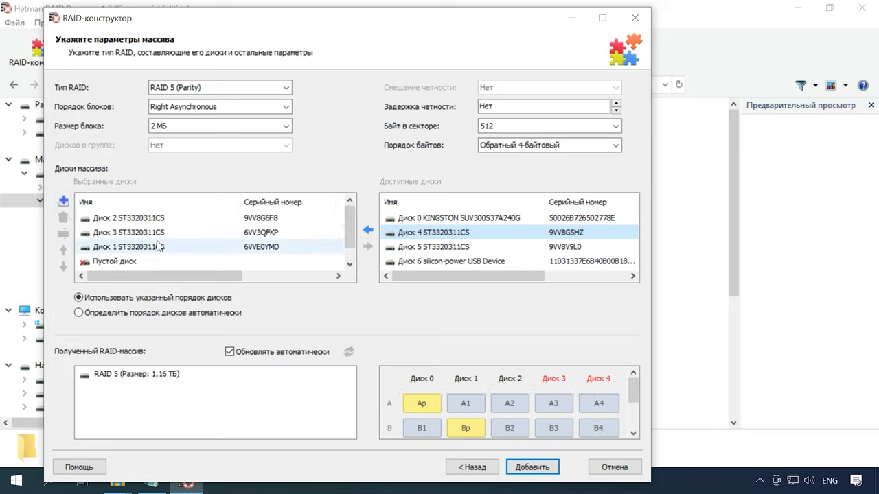
Open the Auto folder and check which image thumbnails display, from the first file to 195.jpg.
double_click(474, 141)
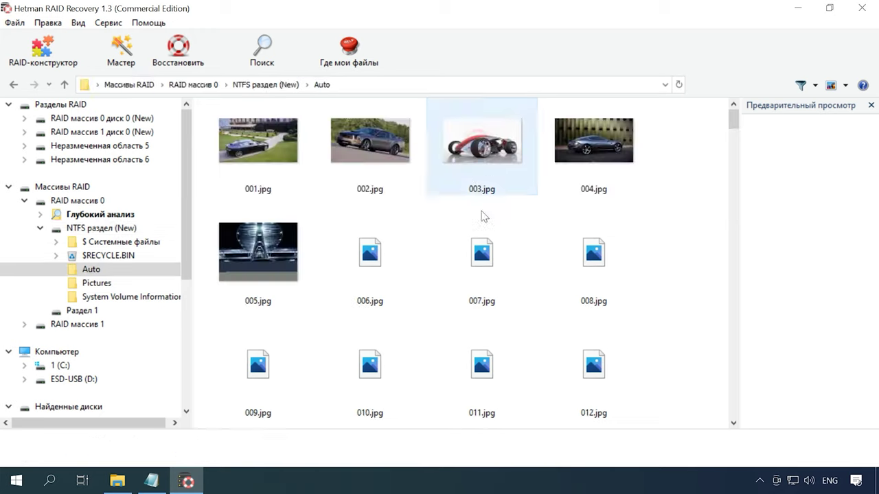
scroll(616, 376, down, 6)
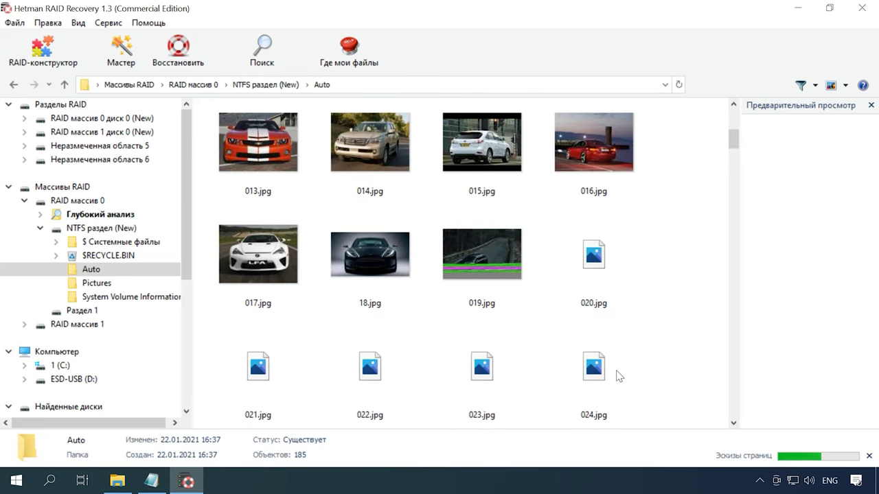
scroll(617, 376, down, 20)
scroll(618, 376, down, 20)
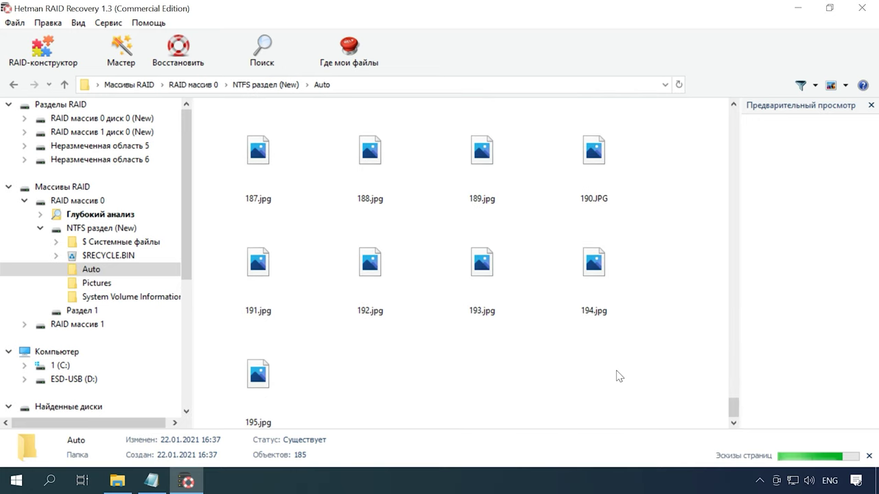
scroll(616, 377, up, 20)
scroll(616, 377, down, 6)
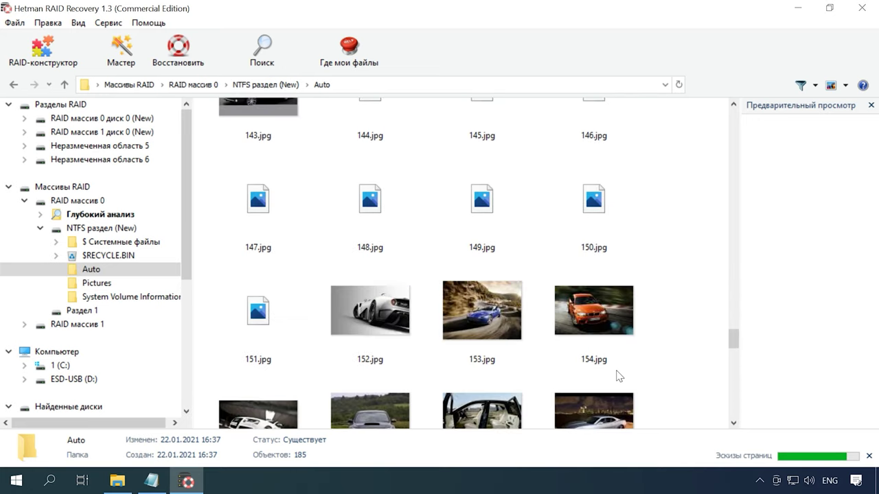
scroll(617, 376, down, 20)
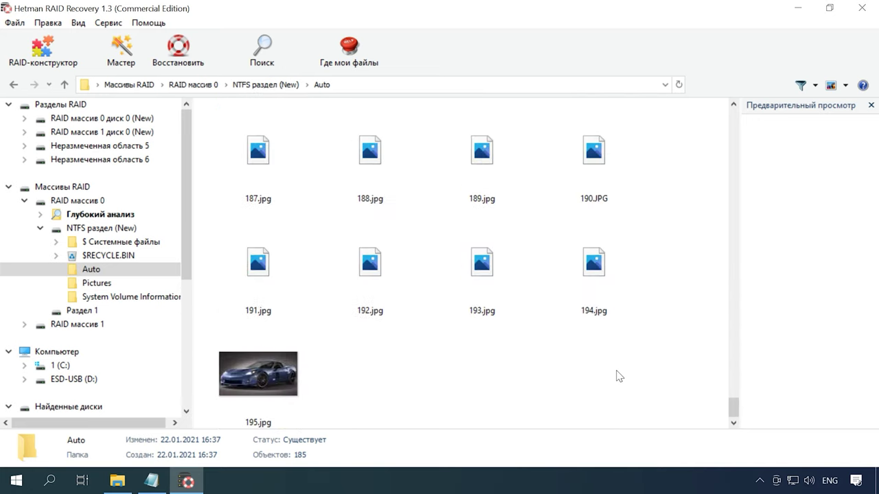
scroll(617, 376, up, 15)
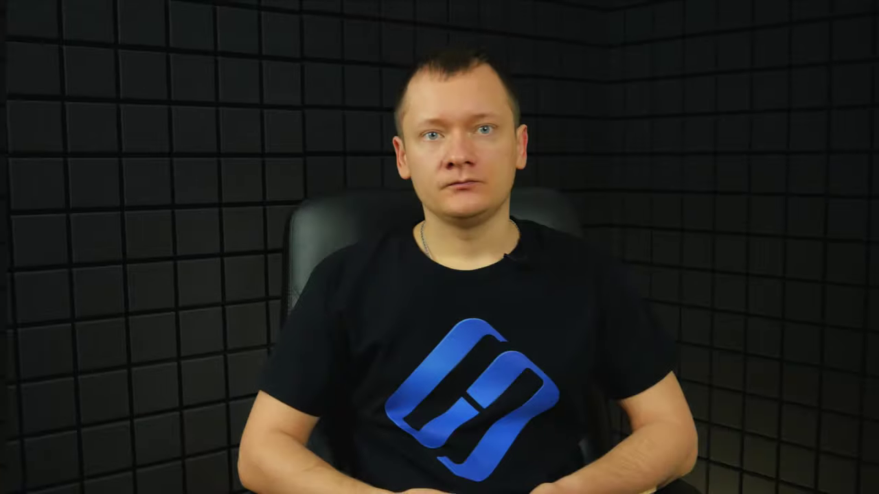